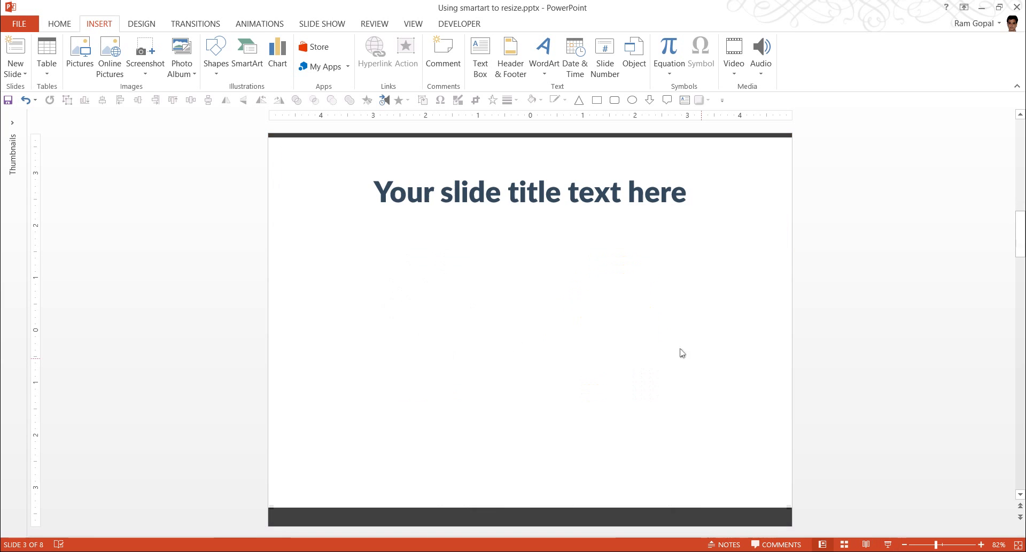
Open the picture browser, then cancel it without inserting a picture, leaving slide 3 empty.
{"action": "left_click", "coordinate": [72, 61]}
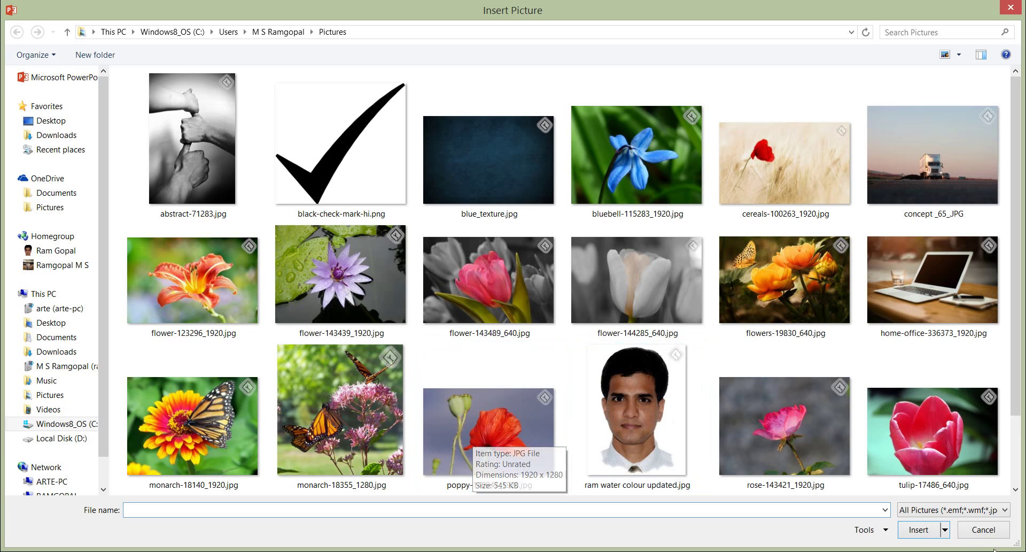
{"action": "left_click", "coordinate": [984, 529]}
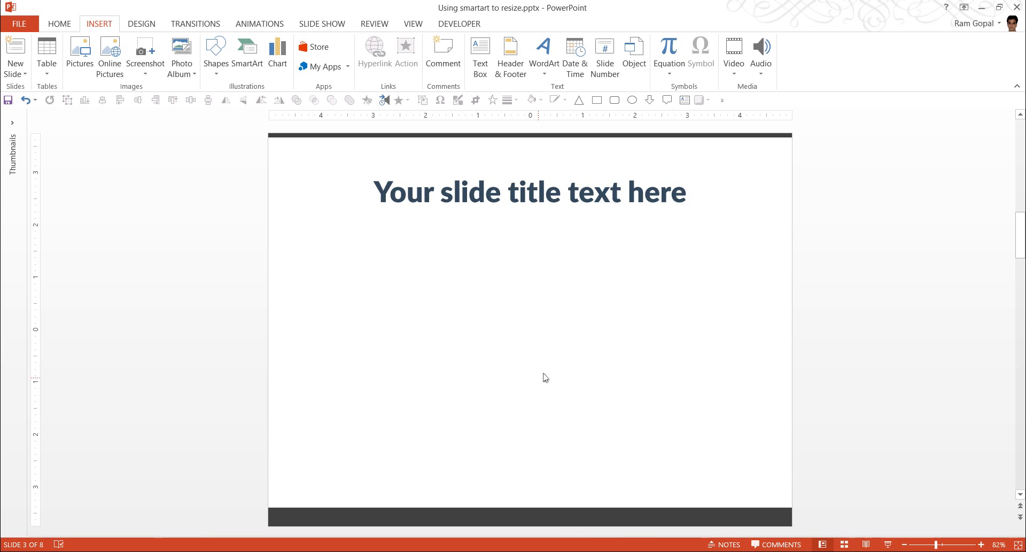
Insert a Picture Accent Blocks SmartArt graphic from the Picture category onto the slide.
{"action": "left_click", "coordinate": [248, 65]}
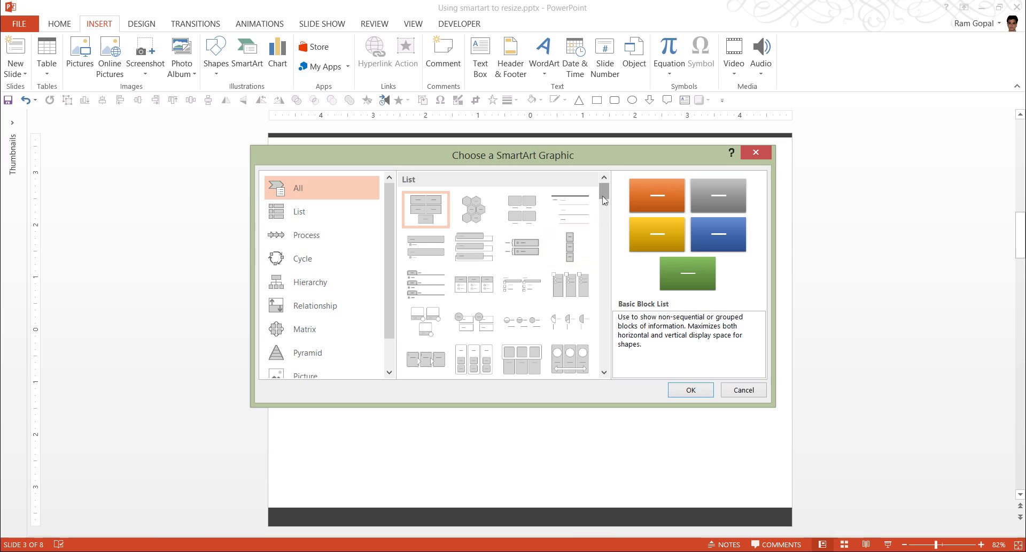
{"action": "scroll", "coordinate": [389, 290], "scroll_direction": "down", "scroll_amount": 2}
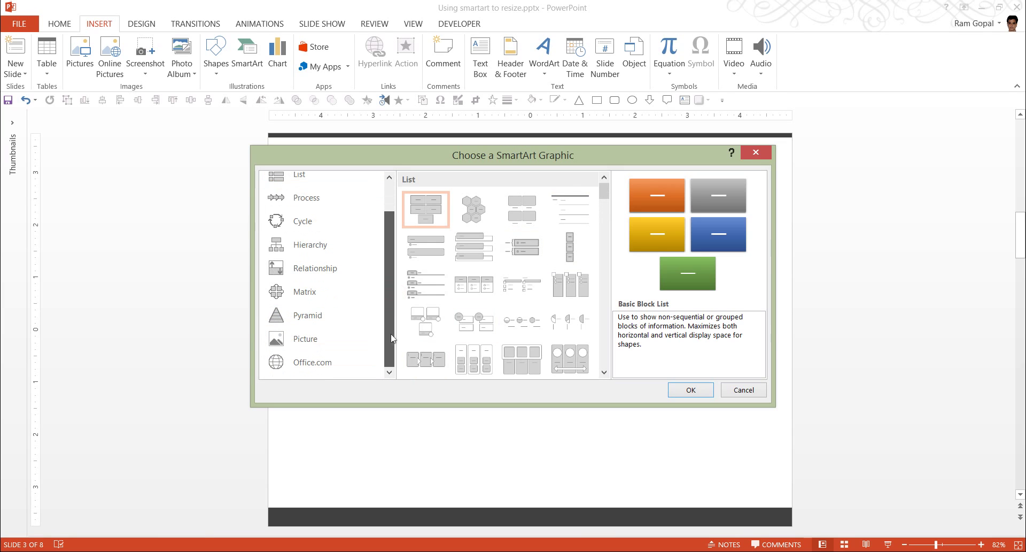
{"action": "left_click", "coordinate": [302, 340]}
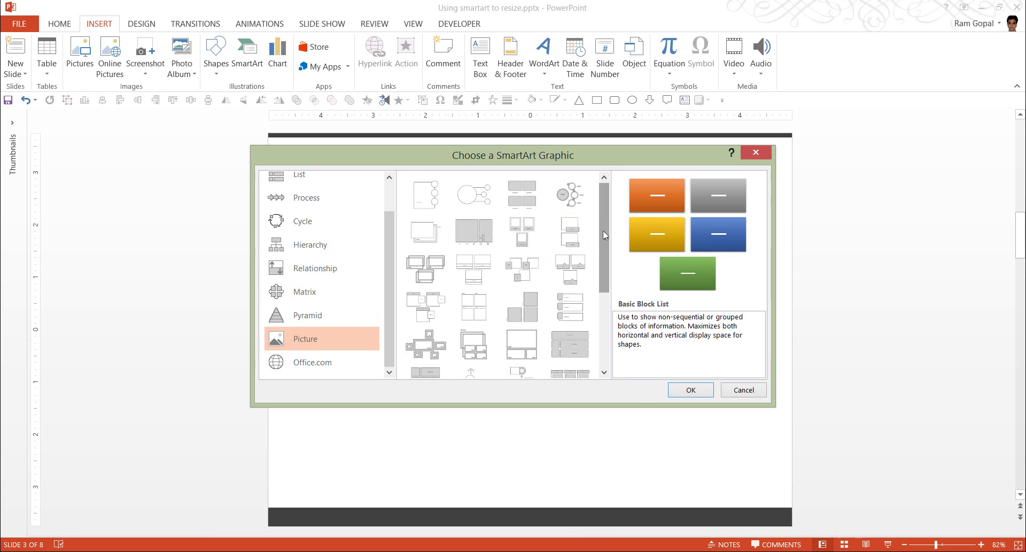
{"action": "left_click_drag", "start_coordinate": [603, 230], "coordinate": [603, 282]}
{"action": "left_click", "coordinate": [529, 237]}
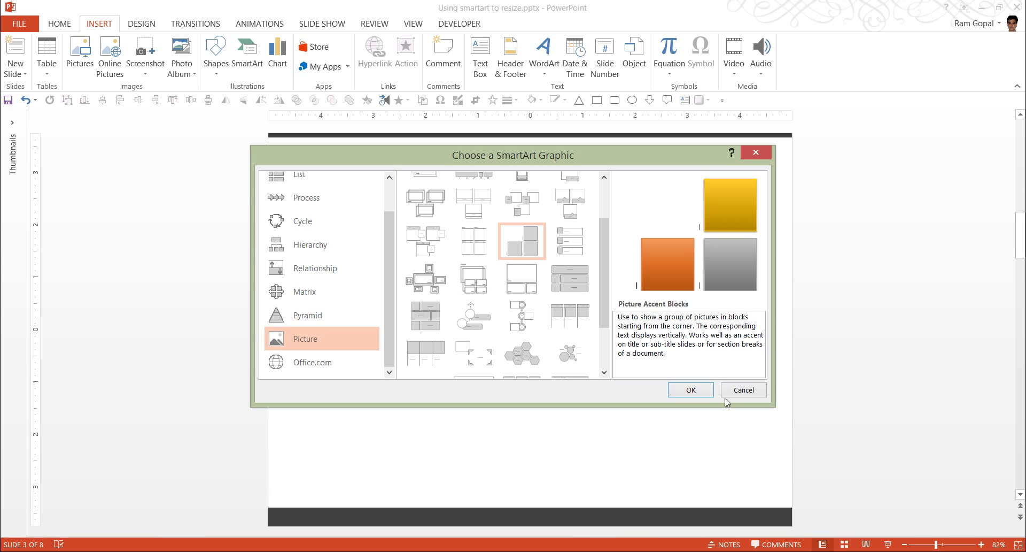
{"action": "left_click", "coordinate": [706, 394]}
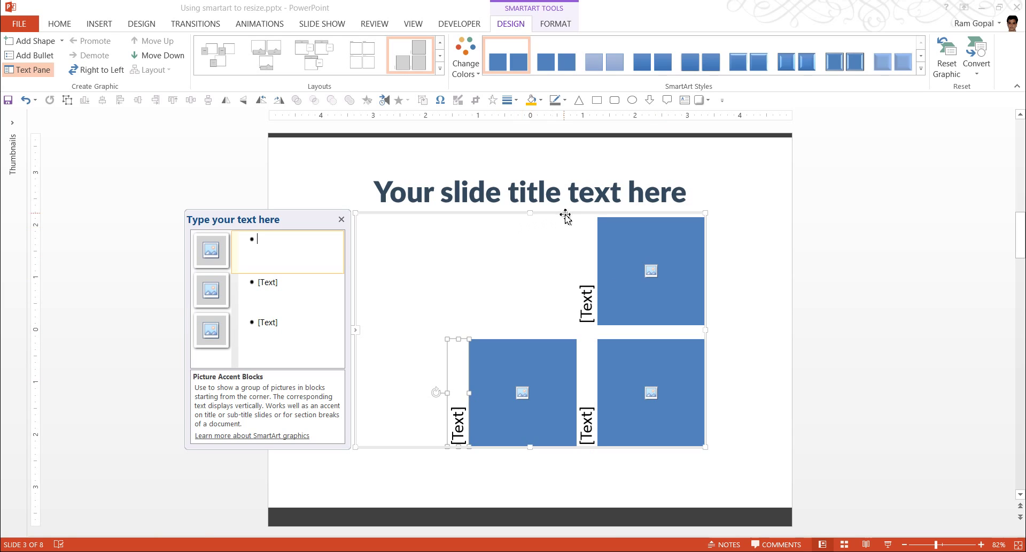
Nudge the SmartArt right and down, then insert abstract-71283.jpg into its top-right block.
{"action": "left_click_drag", "start_coordinate": [564, 214], "coordinate": [602, 236]}
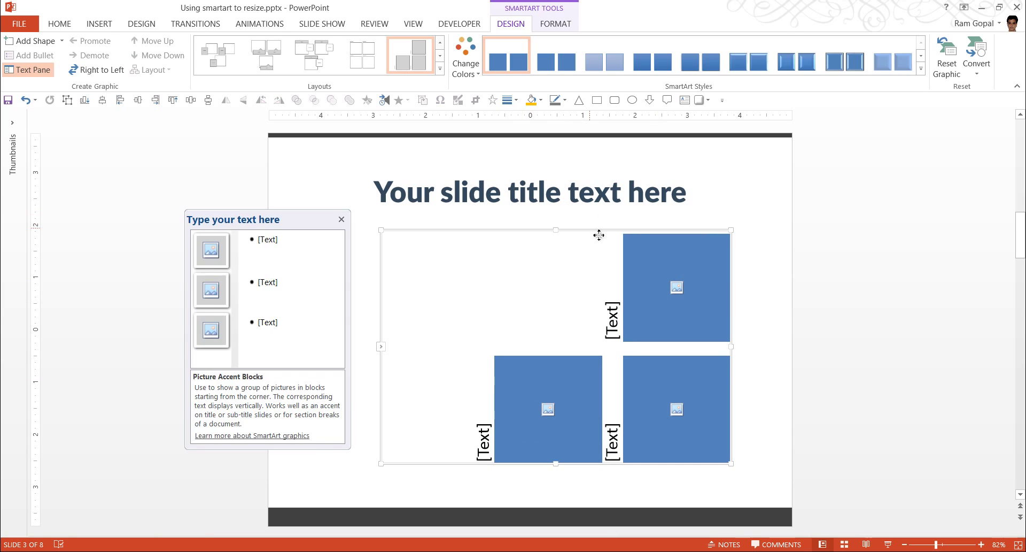
{"action": "left_click", "coordinate": [675, 291]}
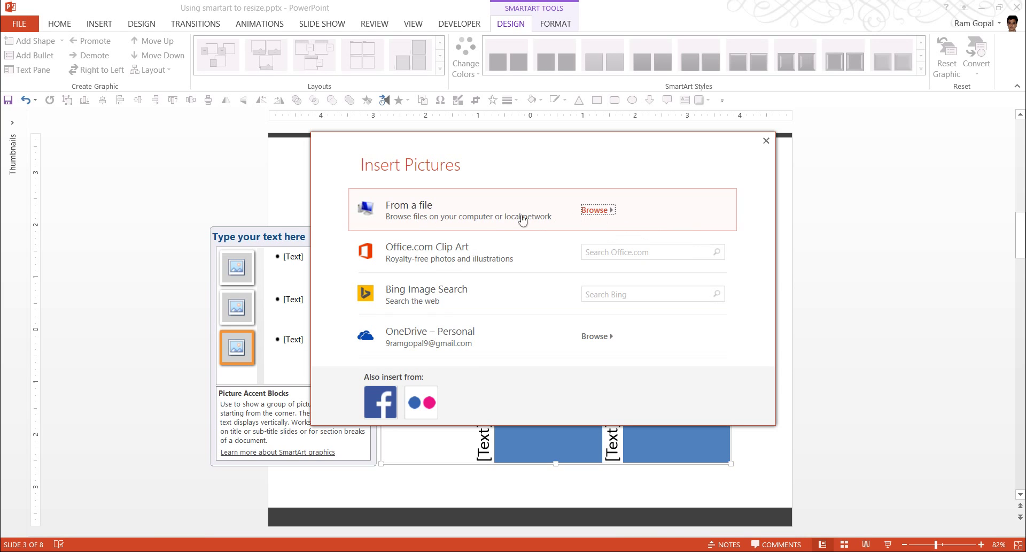
{"action": "left_click", "coordinate": [595, 211]}
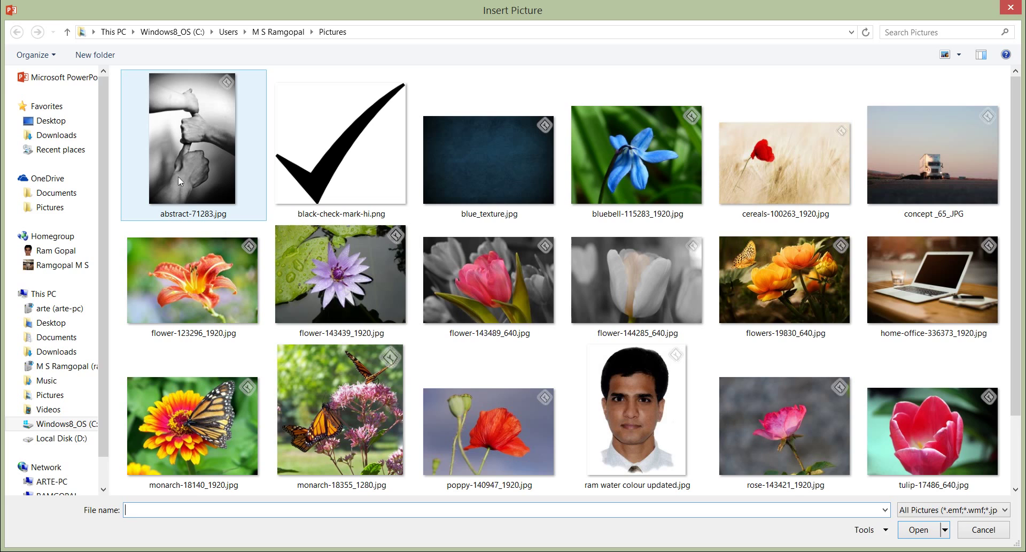
{"action": "left_click", "coordinate": [204, 144]}
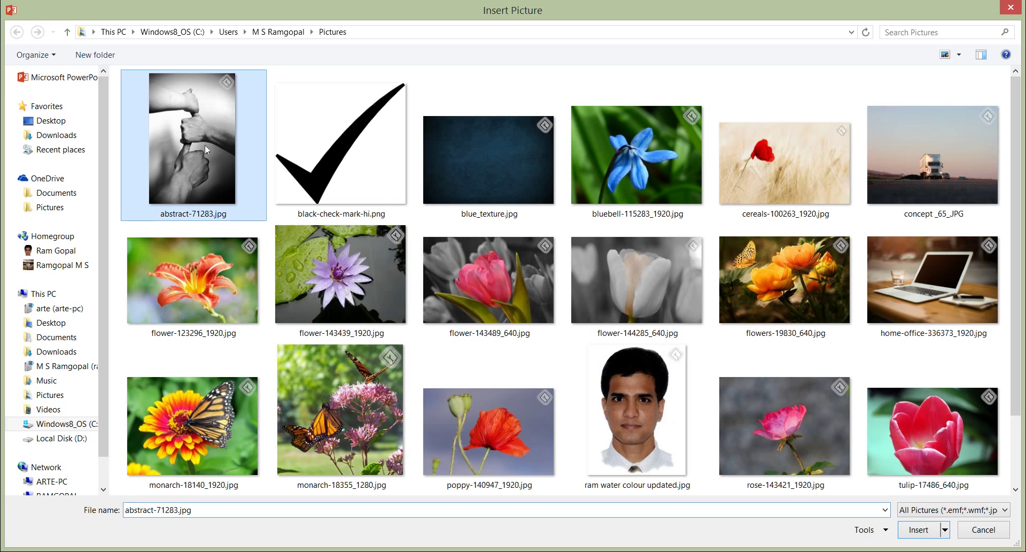
{"action": "left_click", "coordinate": [918, 530]}
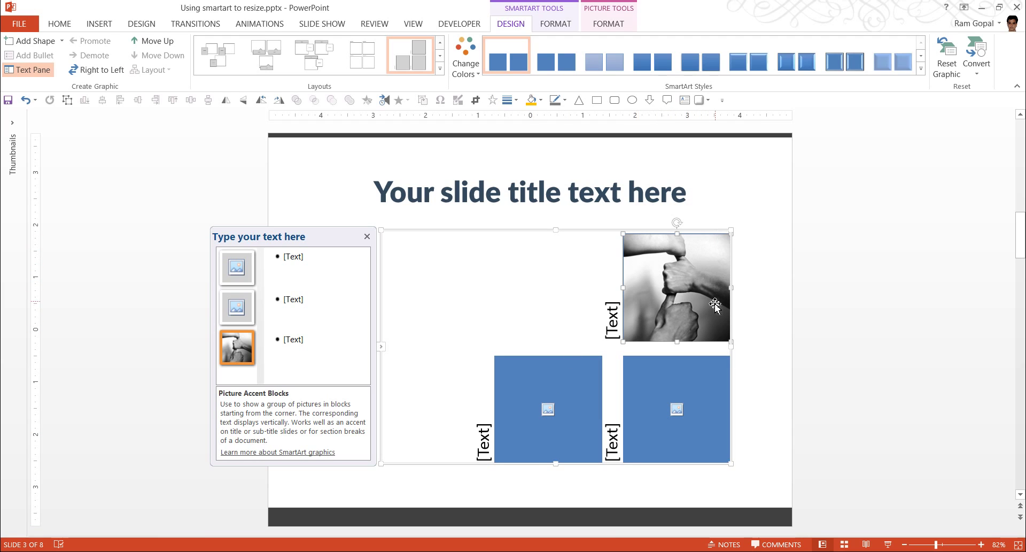
Fill the lower-left block with the poppy-140947_1920.jpg photo.
{"action": "left_click", "coordinate": [546, 410]}
{"action": "left_click", "coordinate": [612, 207]}
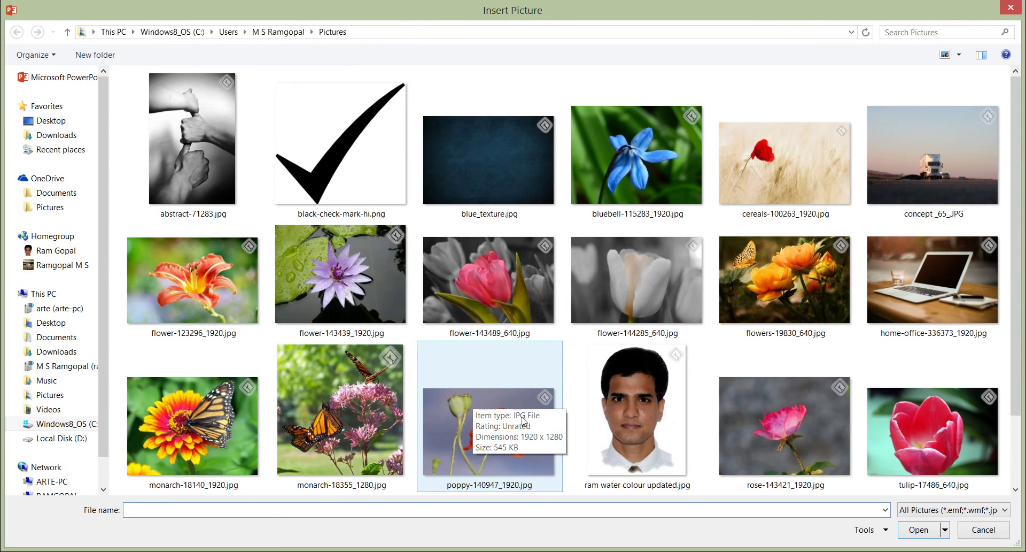
{"action": "left_click", "coordinate": [464, 460]}
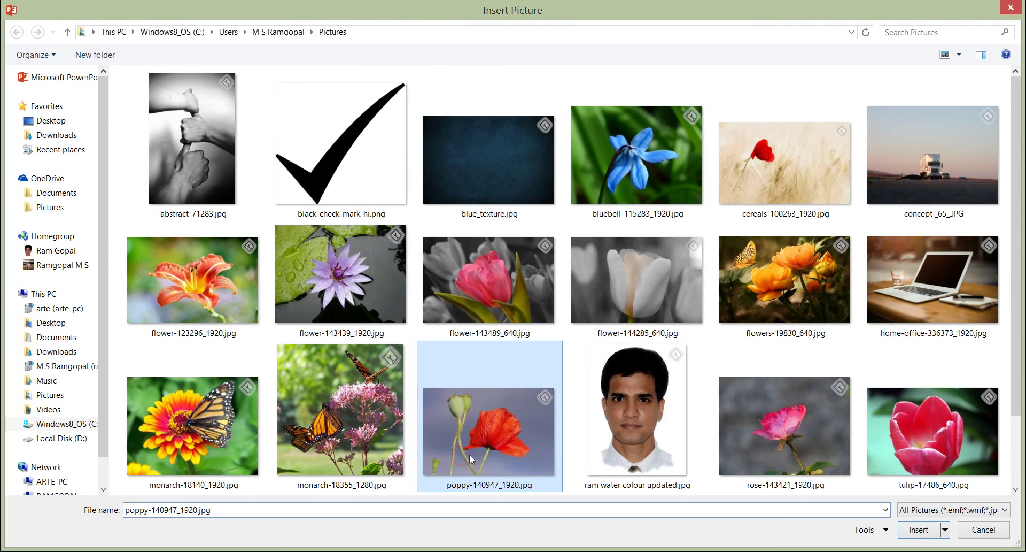
{"action": "key", "text": "Return"}
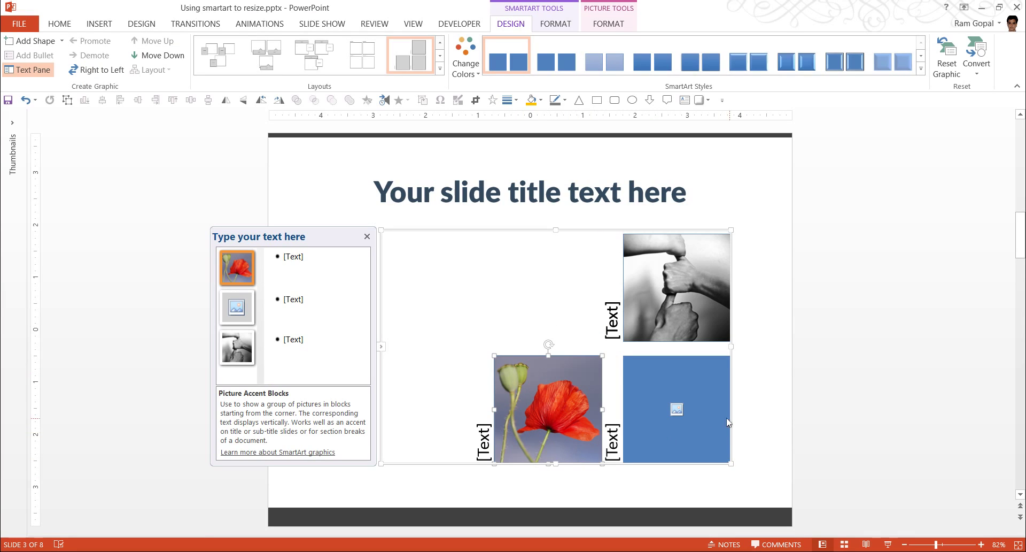
Fill the lower-right block with the flower-143439_1920.jpg lotus photo.
{"action": "left_click", "coordinate": [677, 409]}
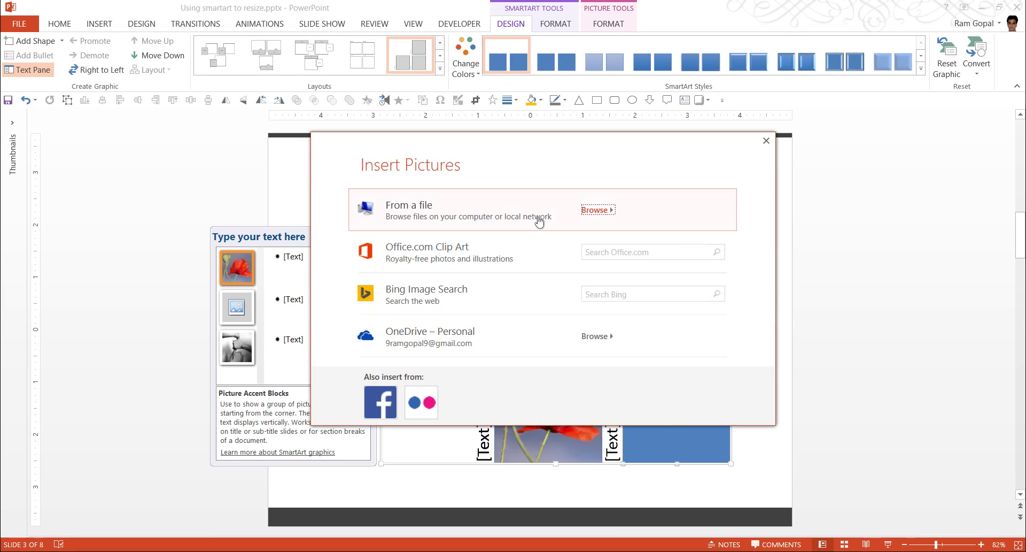
{"action": "left_click", "coordinate": [596, 209]}
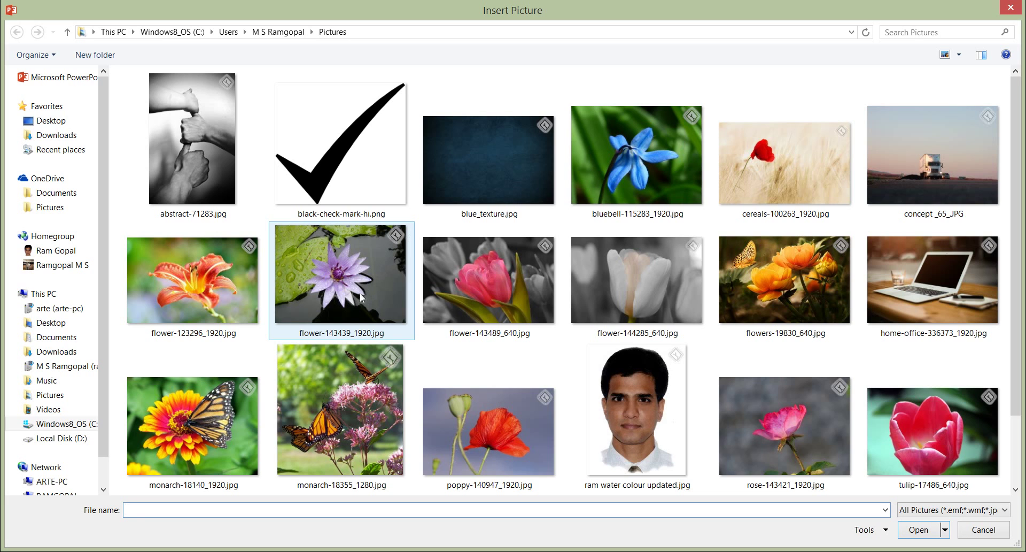
{"action": "left_click", "coordinate": [361, 298]}
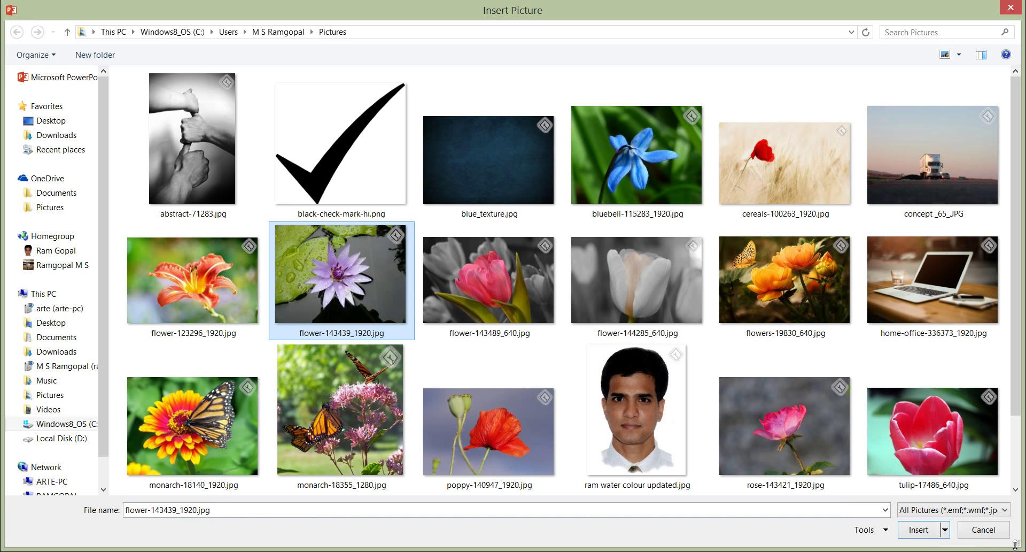
{"action": "left_click", "coordinate": [918, 529]}
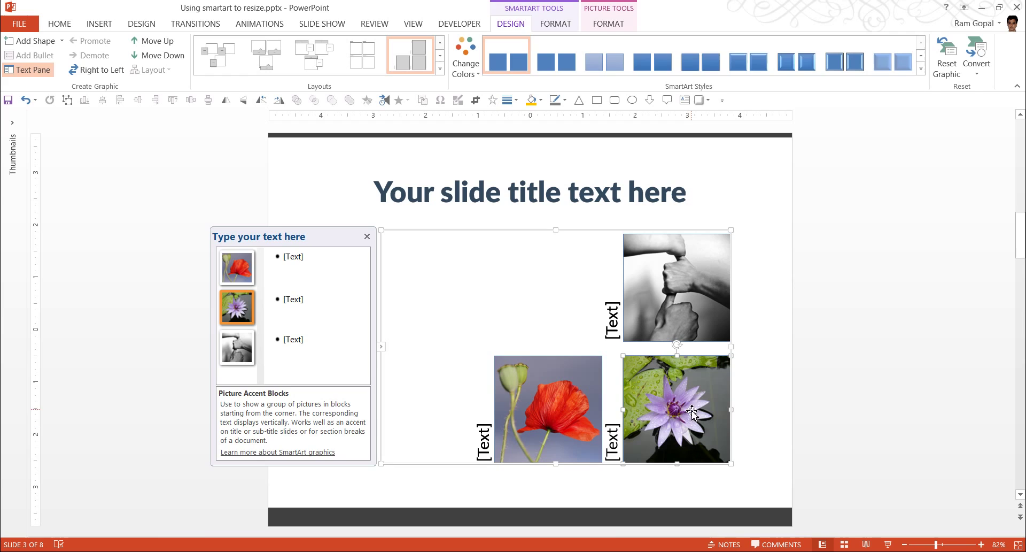
{"action": "left_click", "coordinate": [784, 400]}
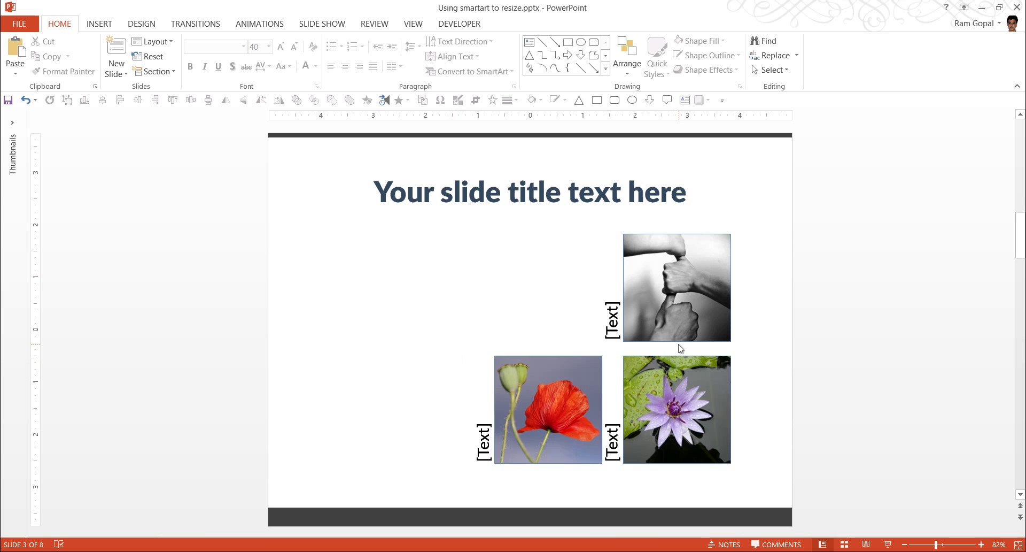
Ungroup the picture SmartArt graphic, converting it into a group of shapes.
{"action": "left_click", "coordinate": [606, 240]}
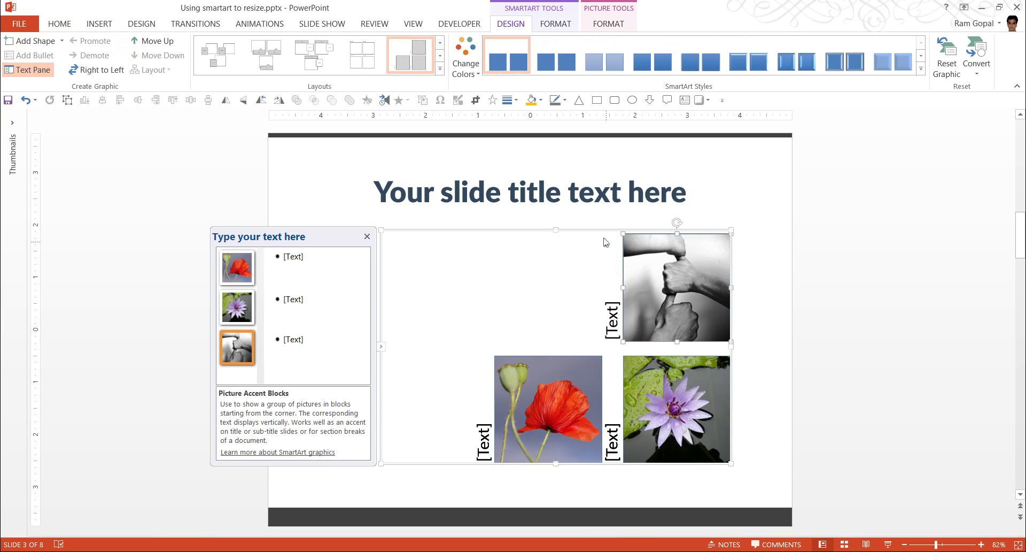
{"action": "left_click", "coordinate": [598, 230]}
{"action": "left_click", "coordinate": [586, 239]}
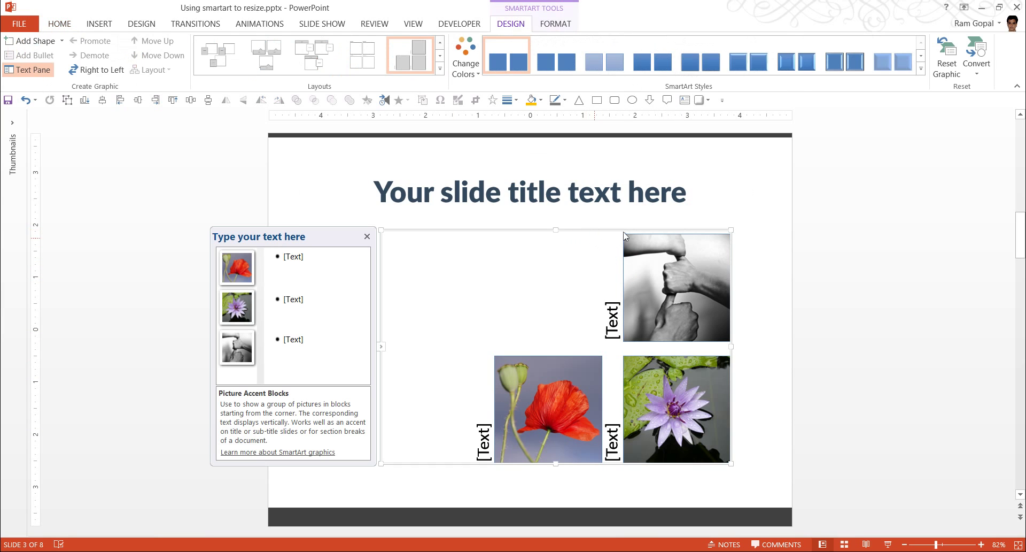
{"action": "right_click", "coordinate": [622, 229]}
{"action": "mouse_move", "coordinate": [674, 340]}
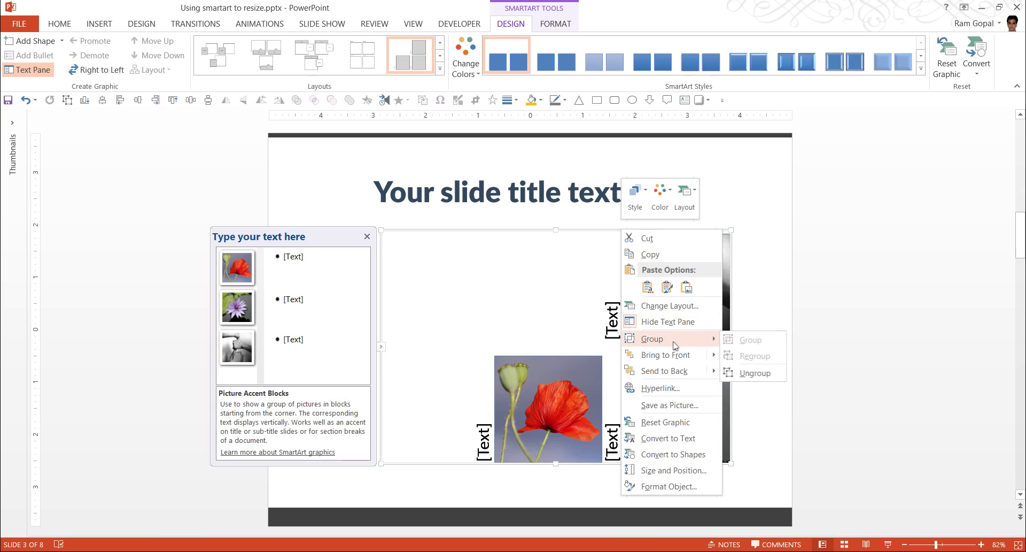
{"action": "left_click", "coordinate": [755, 372]}
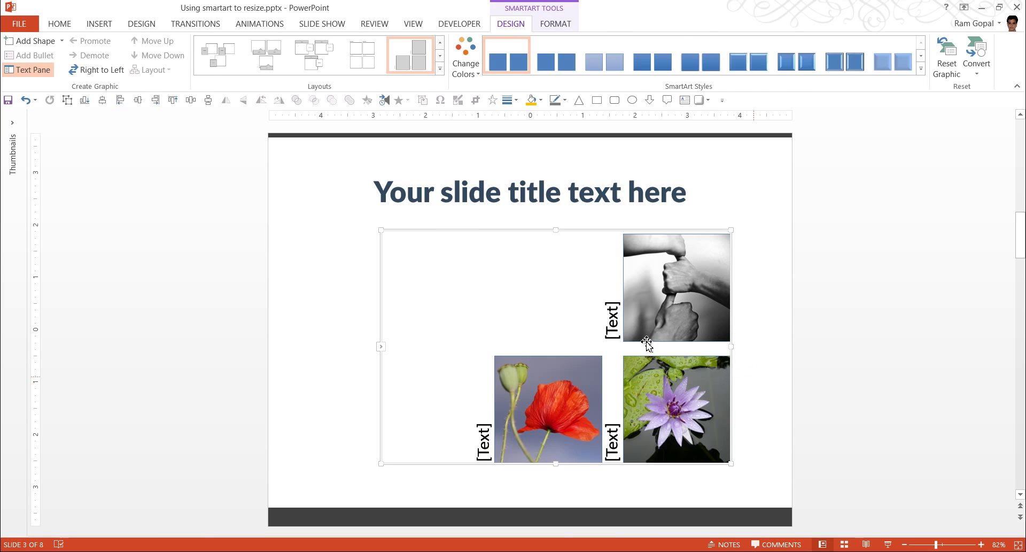
Ungroup that group again so the three pictures become separate objects.
{"action": "left_click", "coordinate": [588, 231]}
{"action": "right_click", "coordinate": [588, 233]}
{"action": "key", "text": "Escape"}
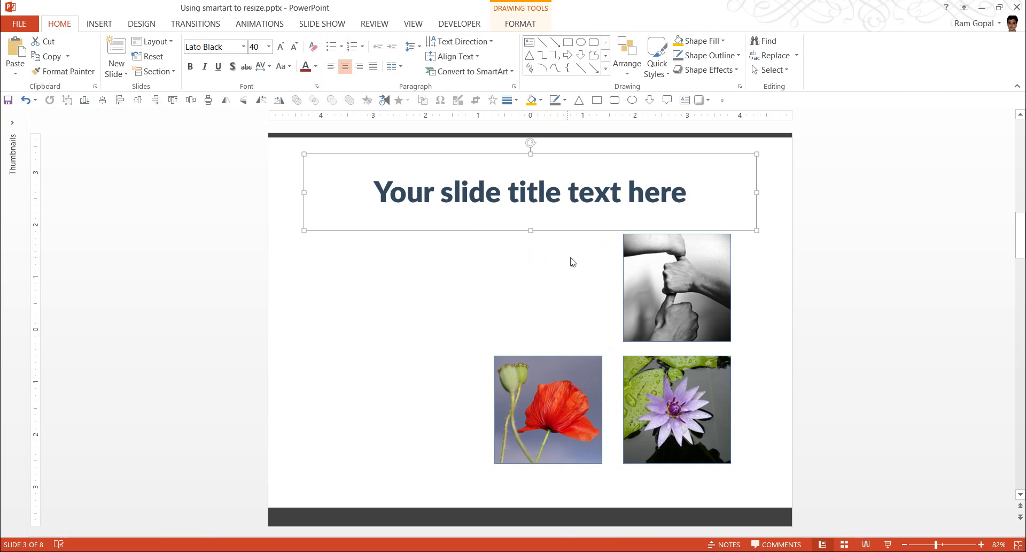
{"action": "left_click", "coordinate": [625, 239]}
{"action": "right_click", "coordinate": [623, 231]}
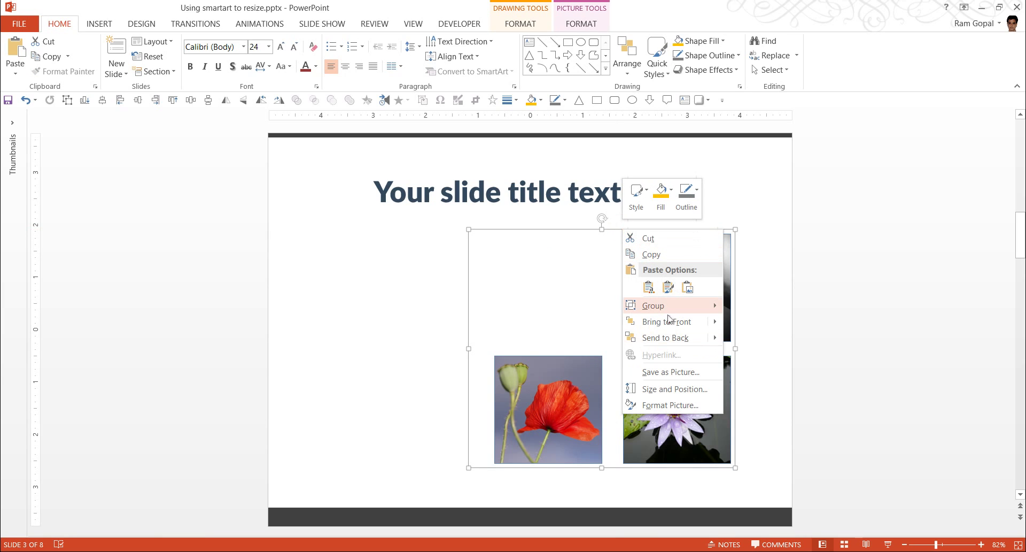
{"action": "mouse_move", "coordinate": [663, 305]}
{"action": "left_click", "coordinate": [780, 345]}
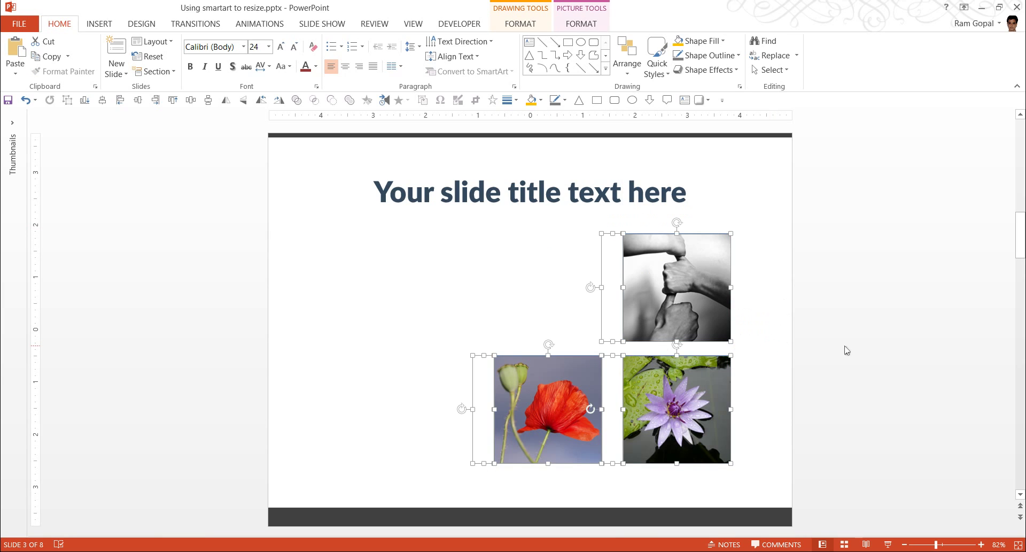
Select the hands, poppy and lotus pictures together.
{"action": "left_click", "coordinate": [829, 350]}
{"action": "left_click", "coordinate": [681, 280]}
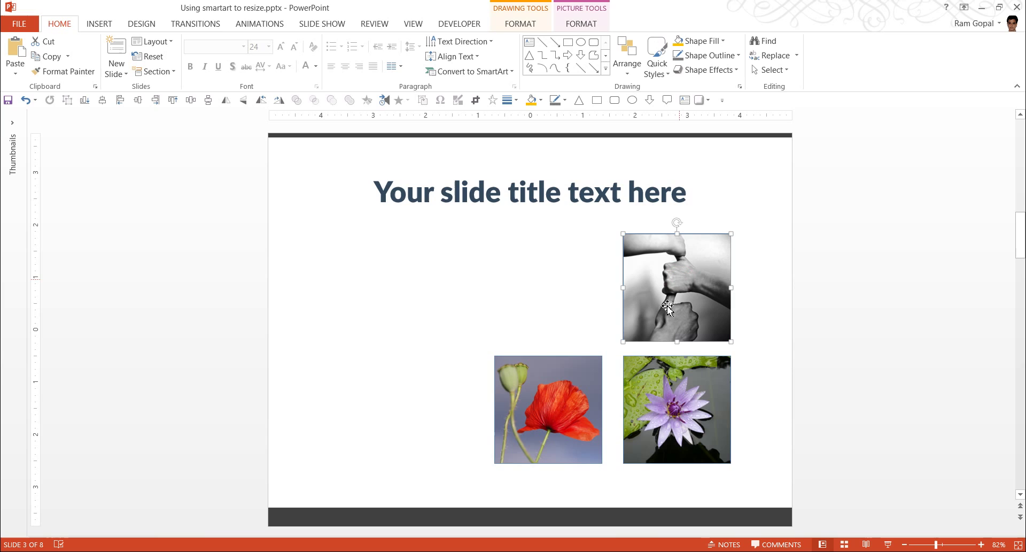
{"action": "left_click", "coordinate": [536, 379], "text": "shift"}
{"action": "left_click", "coordinate": [694, 383], "text": "shift"}
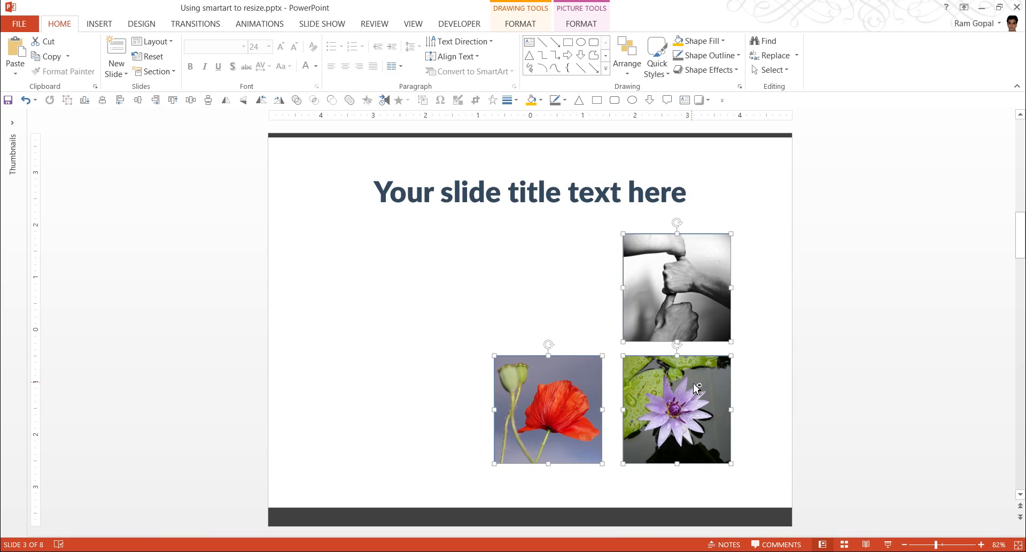
Cut the three pictures and paste them back onto the slide without the leftover text shapes.
{"action": "key", "text": "ctrl+x"}
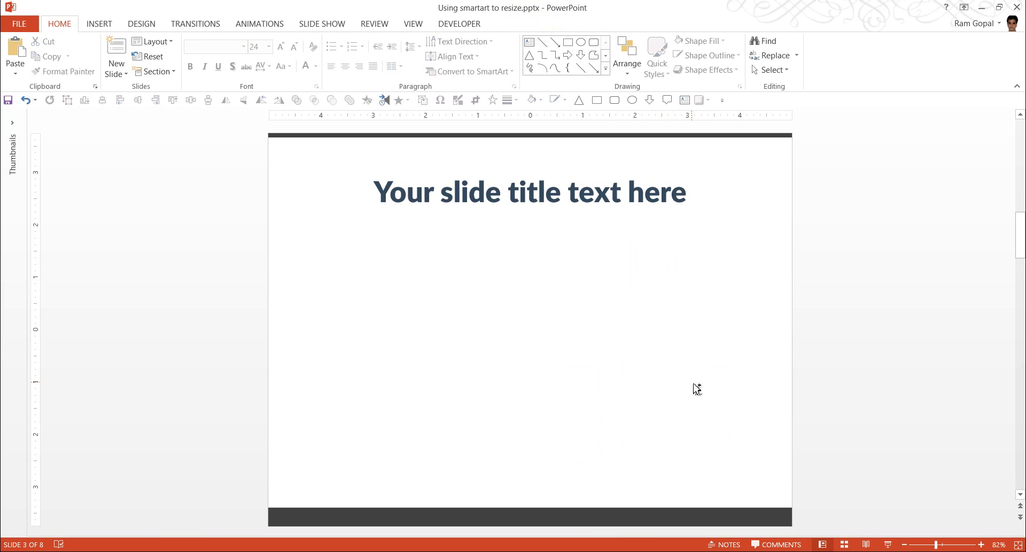
{"action": "mouse_move", "coordinate": [836, 510]}
{"action": "left_mouse_down"}
{"action": "mouse_move", "coordinate": [218, 255]}
{"action": "mouse_move", "coordinate": [228, 208]}
{"action": "left_mouse_up"}
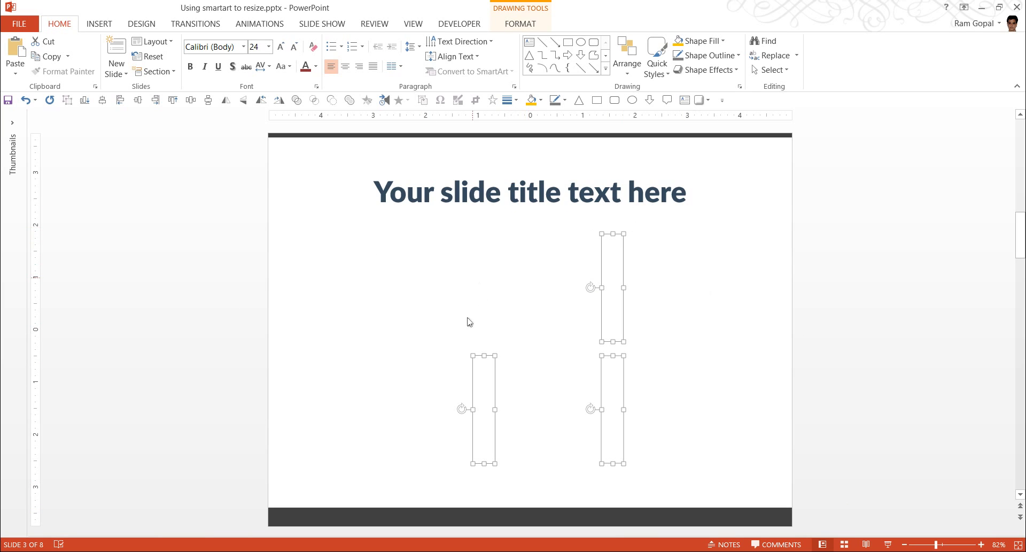
{"action": "left_click", "coordinate": [856, 391]}
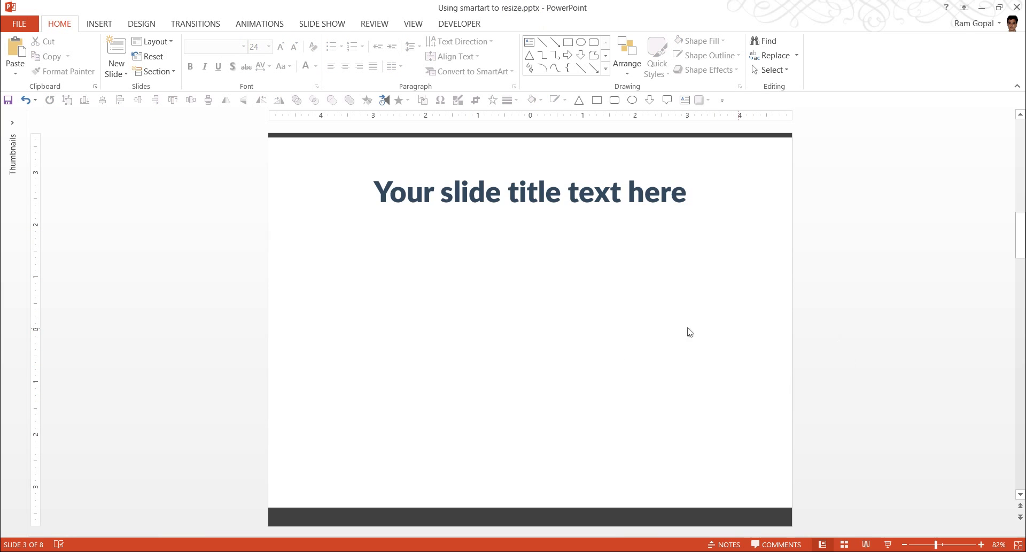
{"action": "right_click", "coordinate": [649, 327]}
{"action": "left_click", "coordinate": [673, 354]}
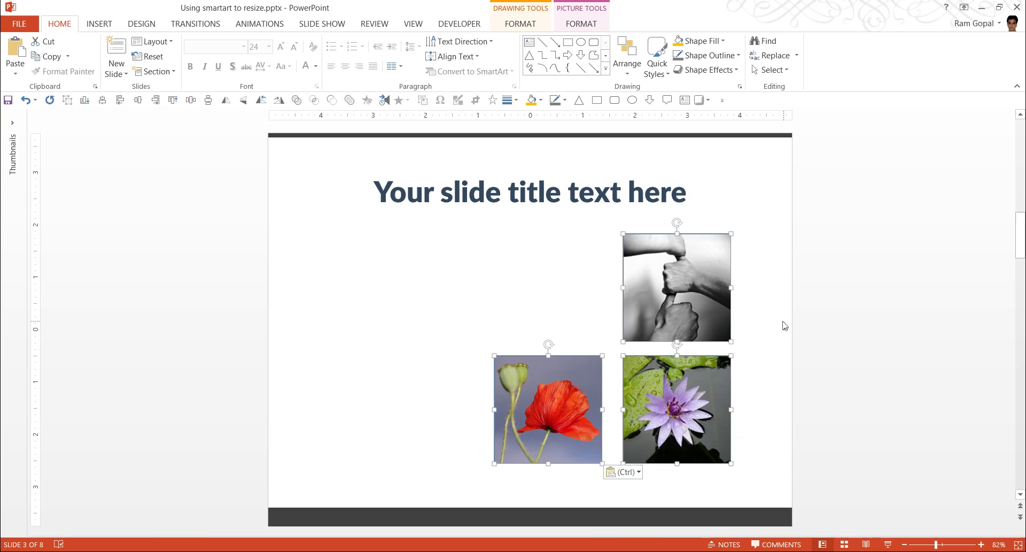
{"action": "left_click", "coordinate": [743, 310]}
Drag the poppy, lotus and hands pictures into one horizontal row using smart guides.
{"action": "left_click_drag", "start_coordinate": [502, 411], "coordinate": [350, 310]}
{"action": "left_click_drag", "start_coordinate": [722, 382], "coordinate": [576, 281]}
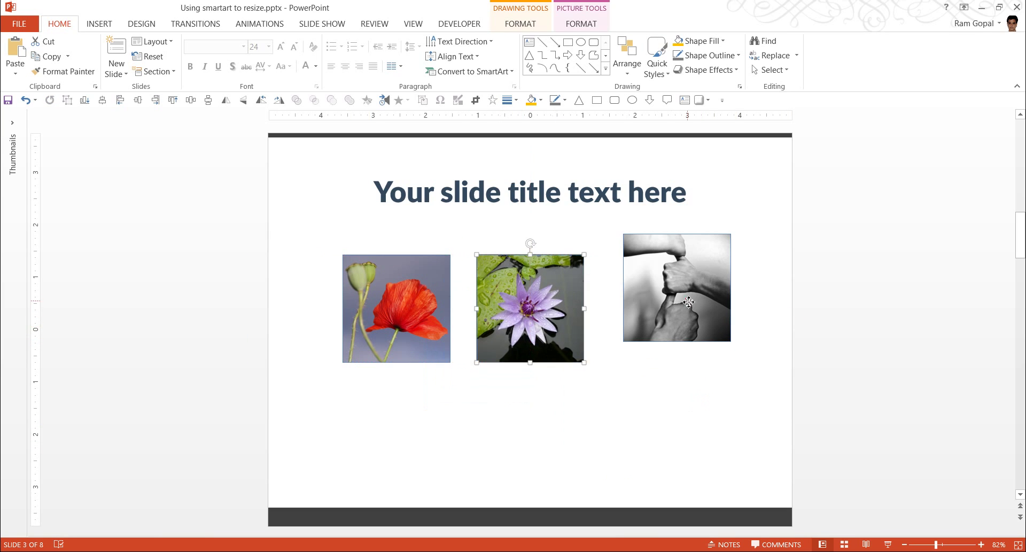
{"action": "left_click_drag", "start_coordinate": [685, 301], "coordinate": [671, 322]}
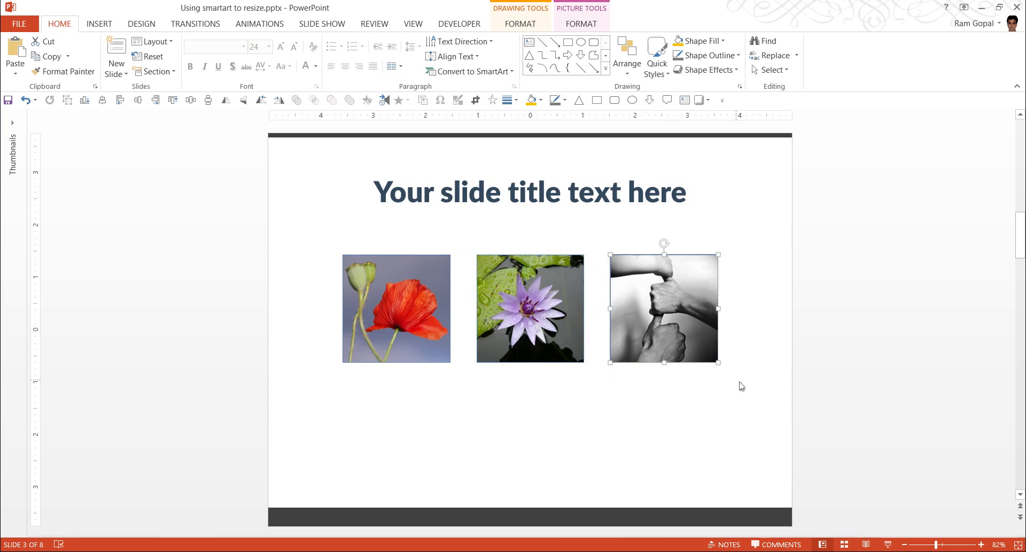
{"action": "left_click", "coordinate": [740, 382]}
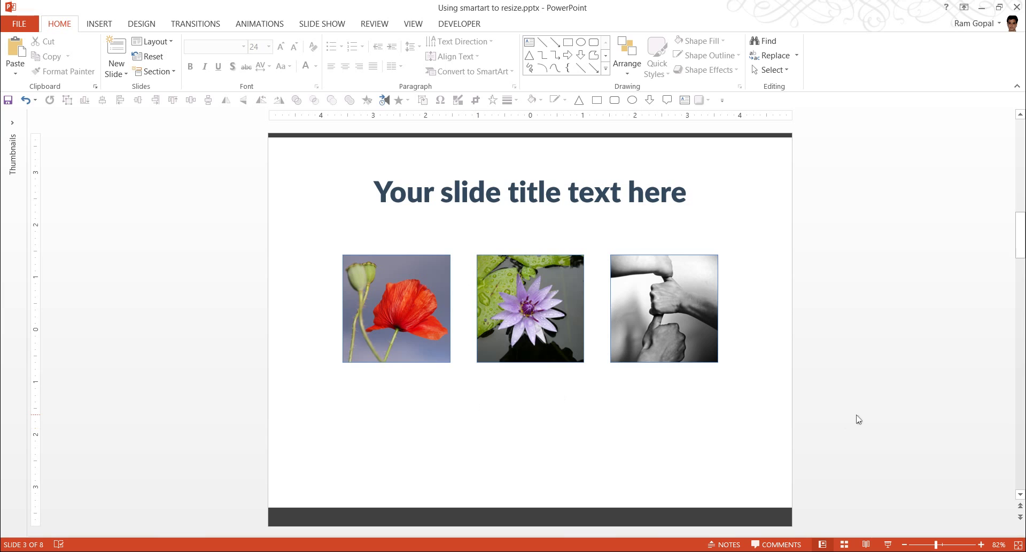
{"action": "key", "text": "ctrl+z"}
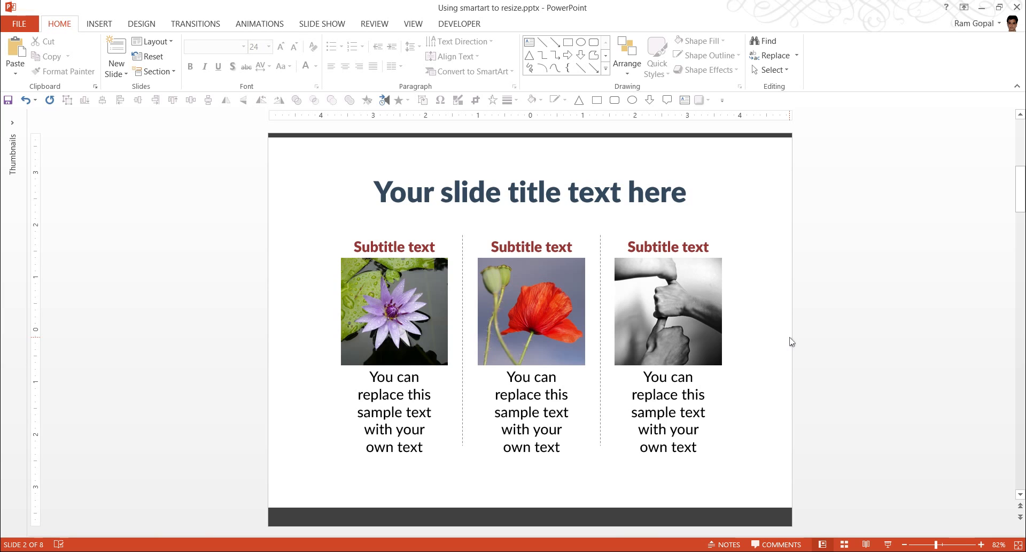
{"action": "scroll", "coordinate": [791, 341], "scroll_direction": "down", "scroll_amount": 1}
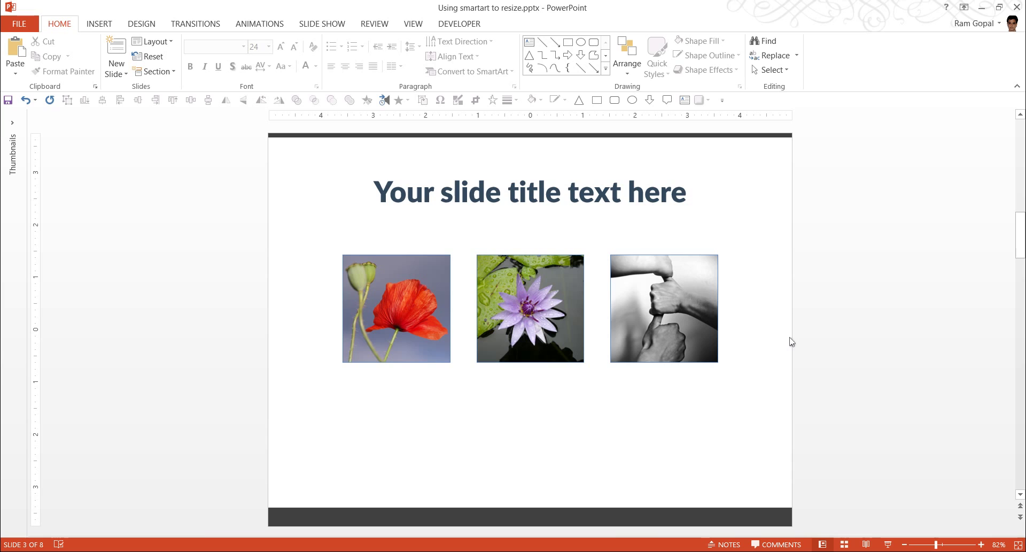
Scroll down the slide pane to slide 4, the Tiered stages Model diagram.
{"action": "scroll", "coordinate": [792, 342], "scroll_direction": "down", "scroll_amount": 1}
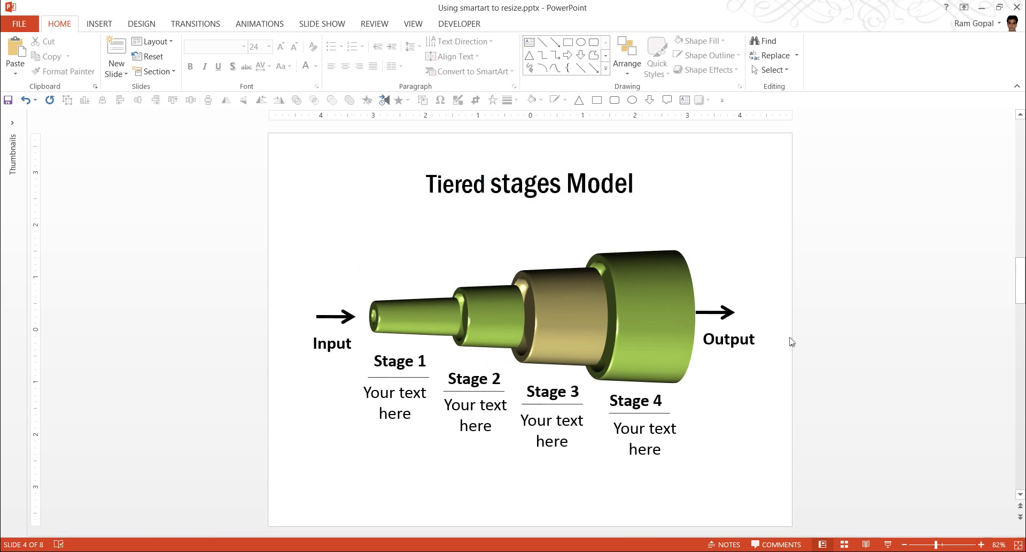